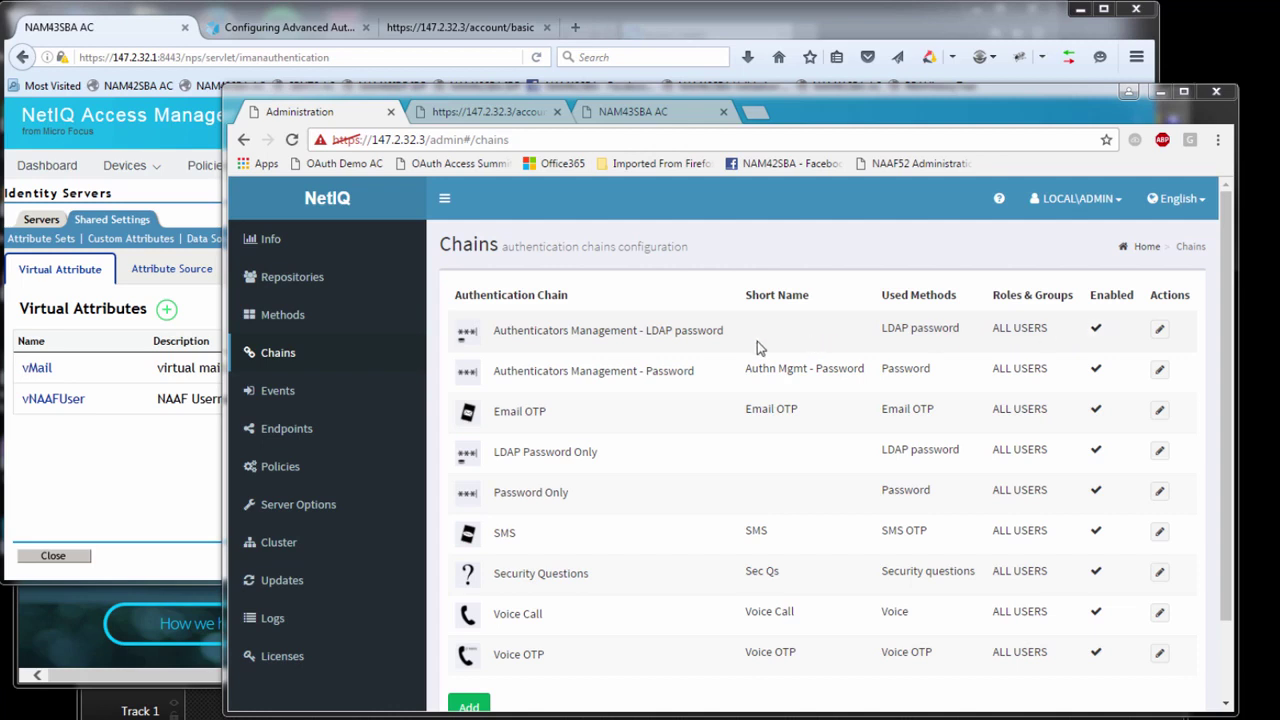
Switch the Advanced Authentication admin console to the Events page to see each event's chains
click(288, 399)
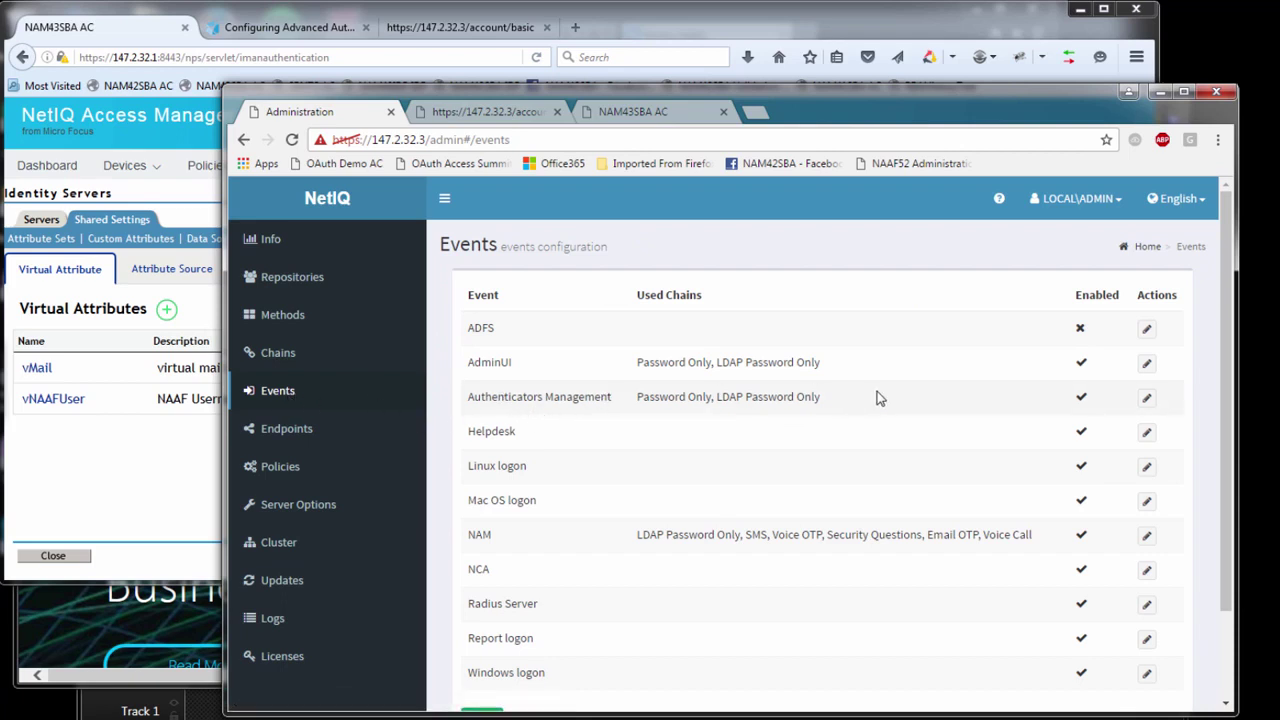
Edit the Authenticators Management event and scroll to its Allow basic authentication toggle
click(1147, 397)
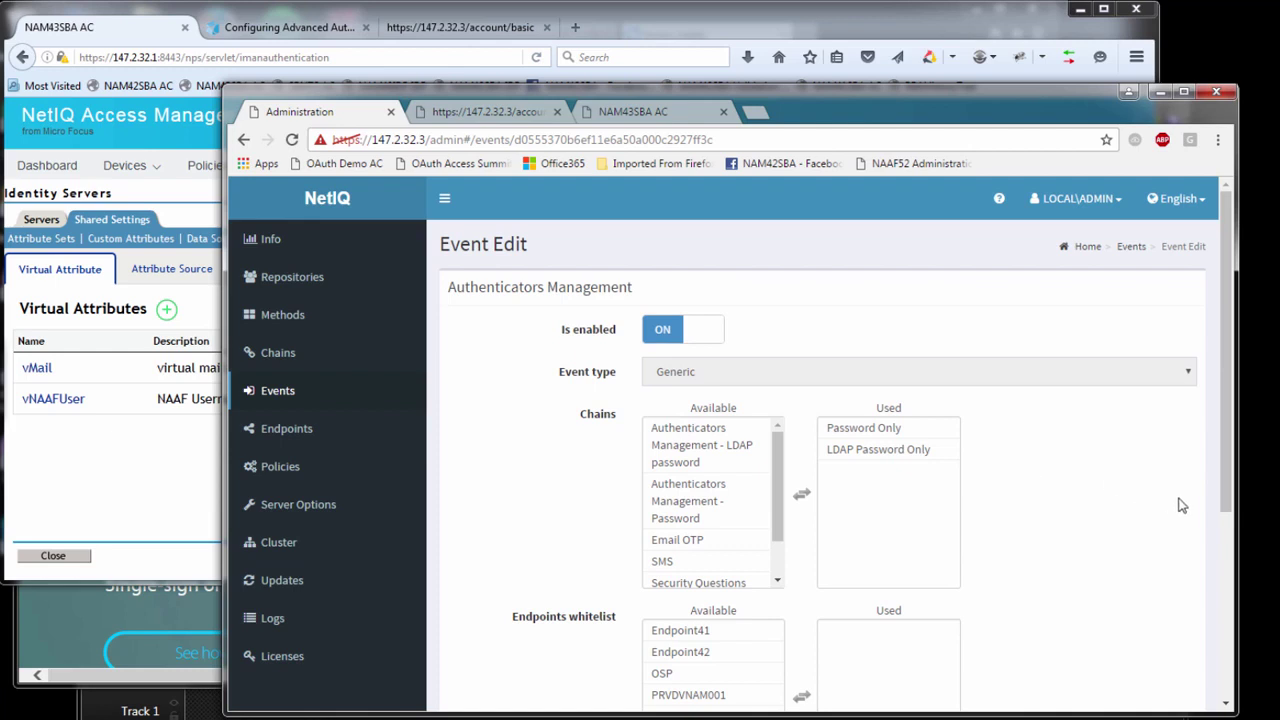
drag(1230, 522, 1232, 641)
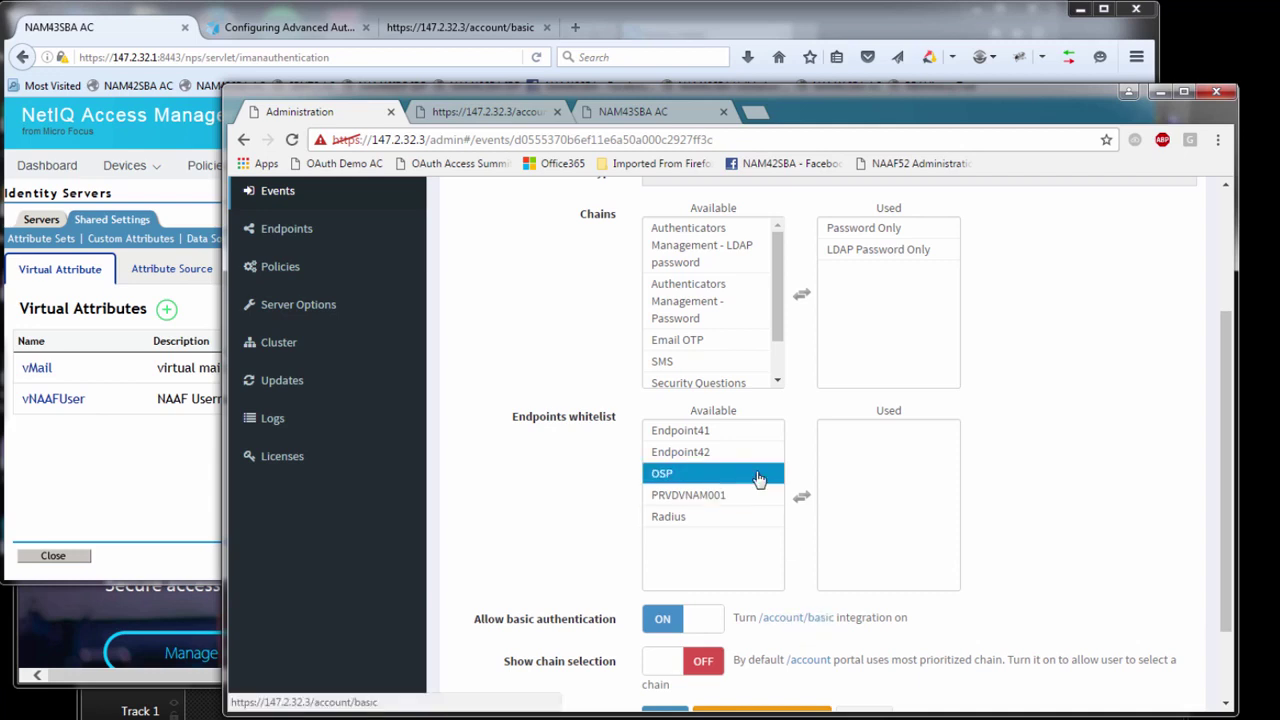
Reload the /account/basic portal and cancel the credentials prompt, getting Unauthorized
click(510, 116)
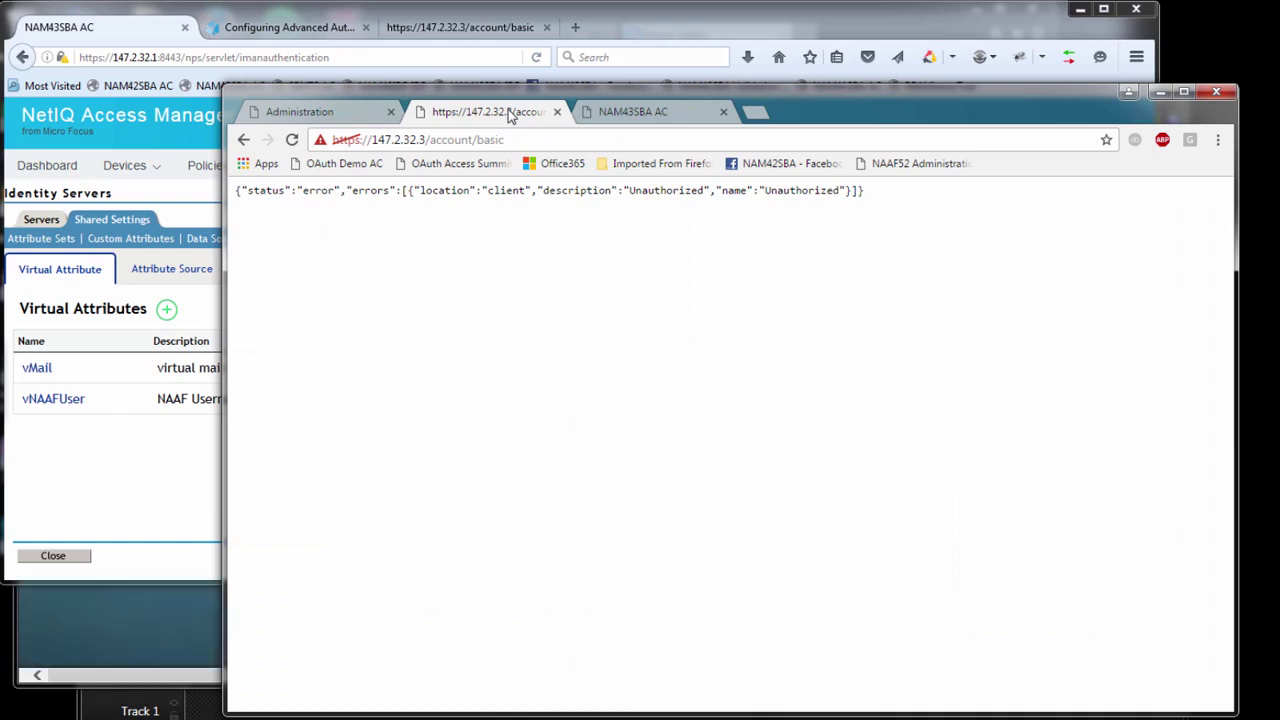
click(519, 145)
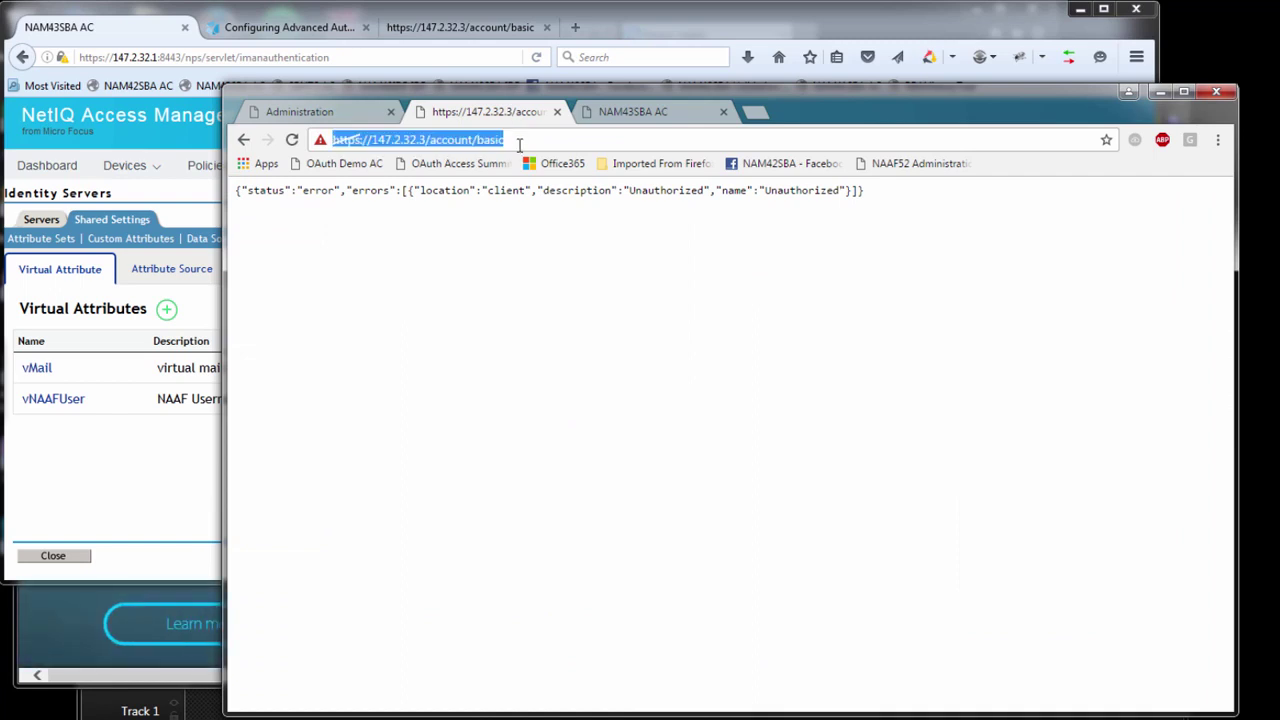
key(Return)
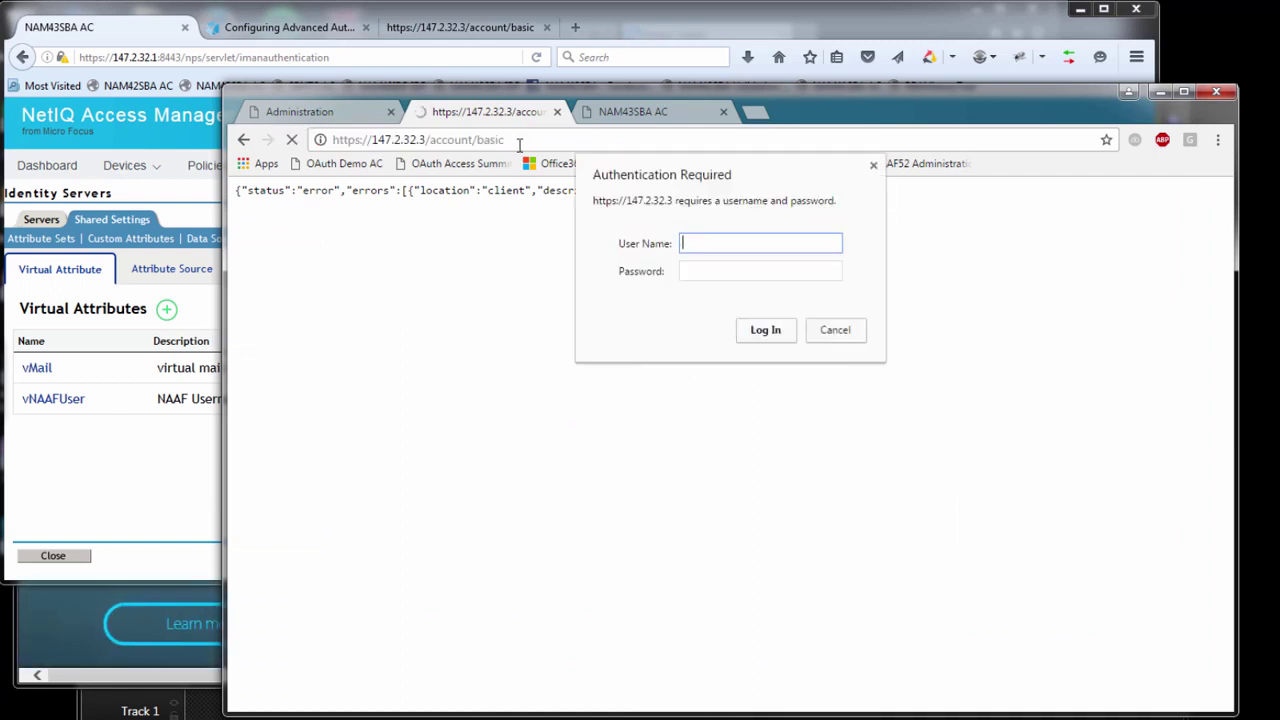
key(Escape)
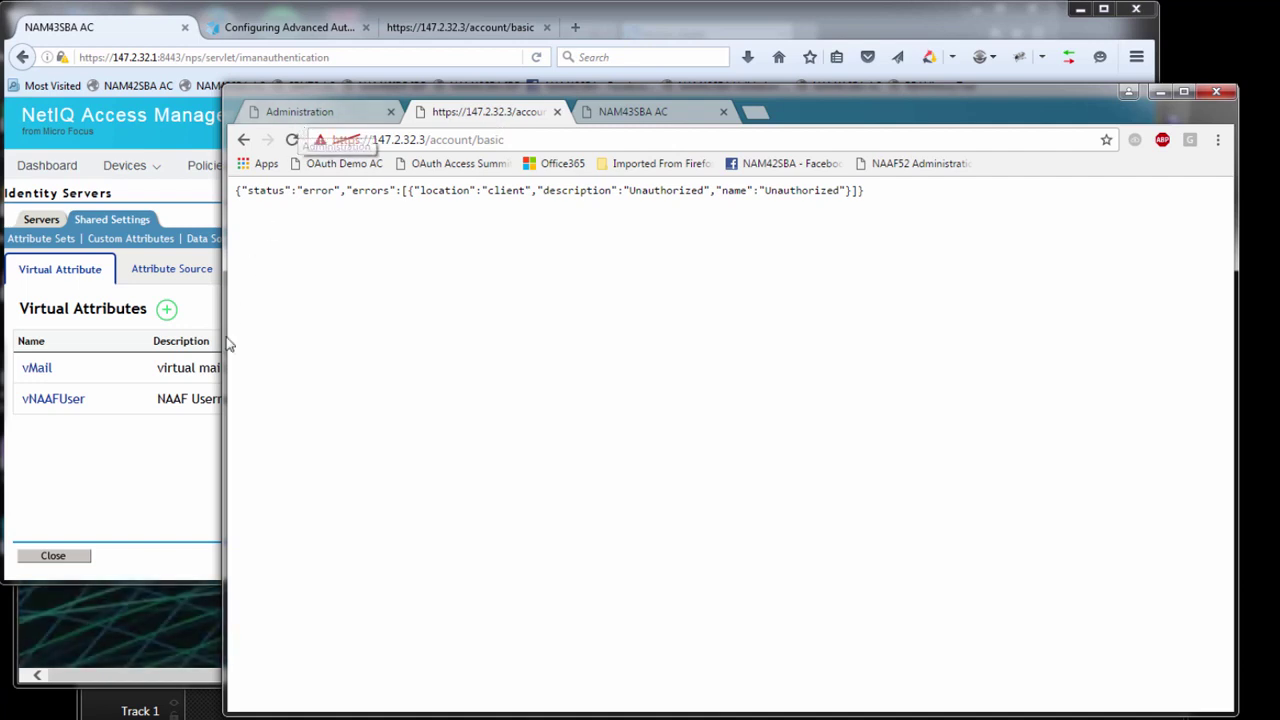
click(167, 461)
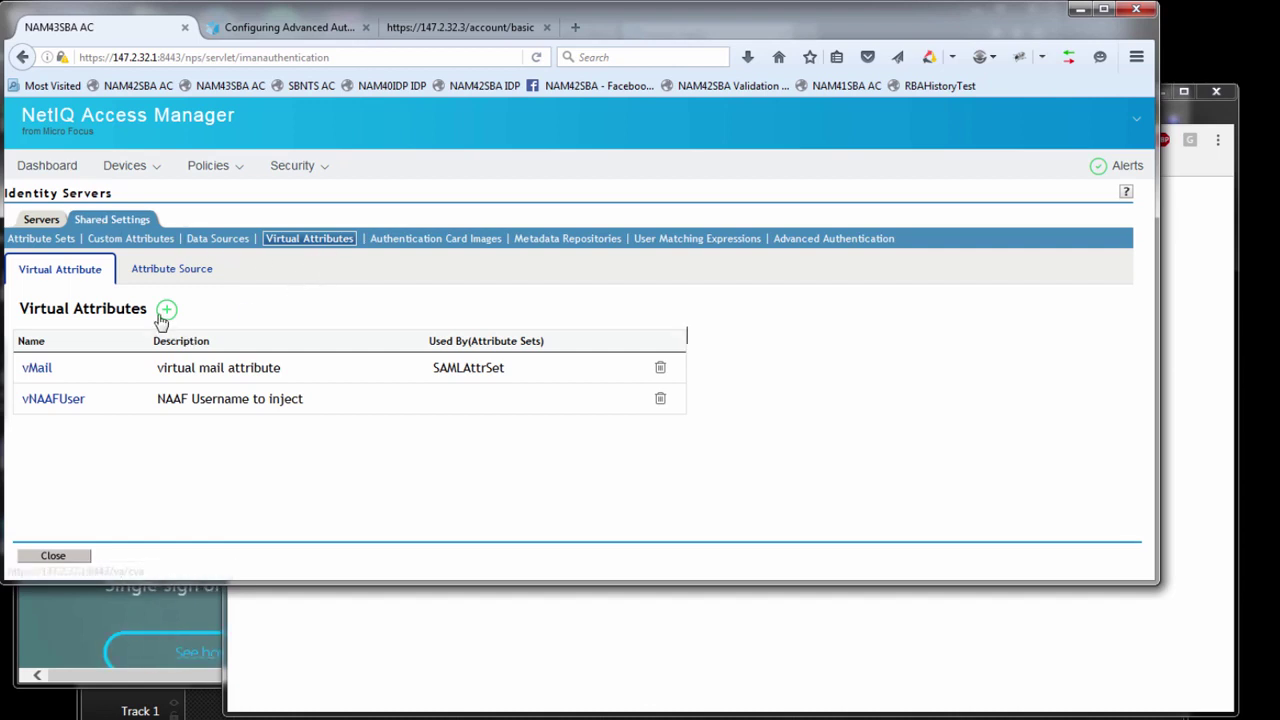
Review the vNAAFUser virtual attribute's script appending ':LDAP_PASSWORD:1' to cn
click(53, 399)
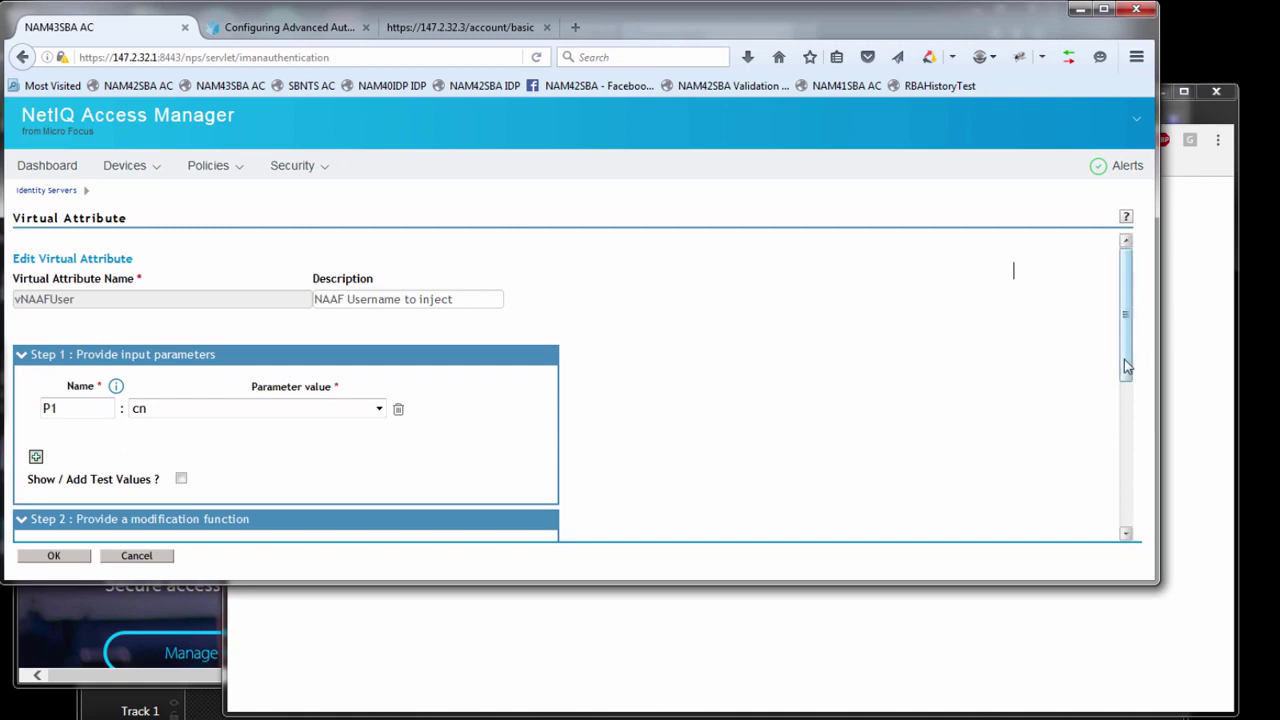
drag(1124, 360, 1146, 461)
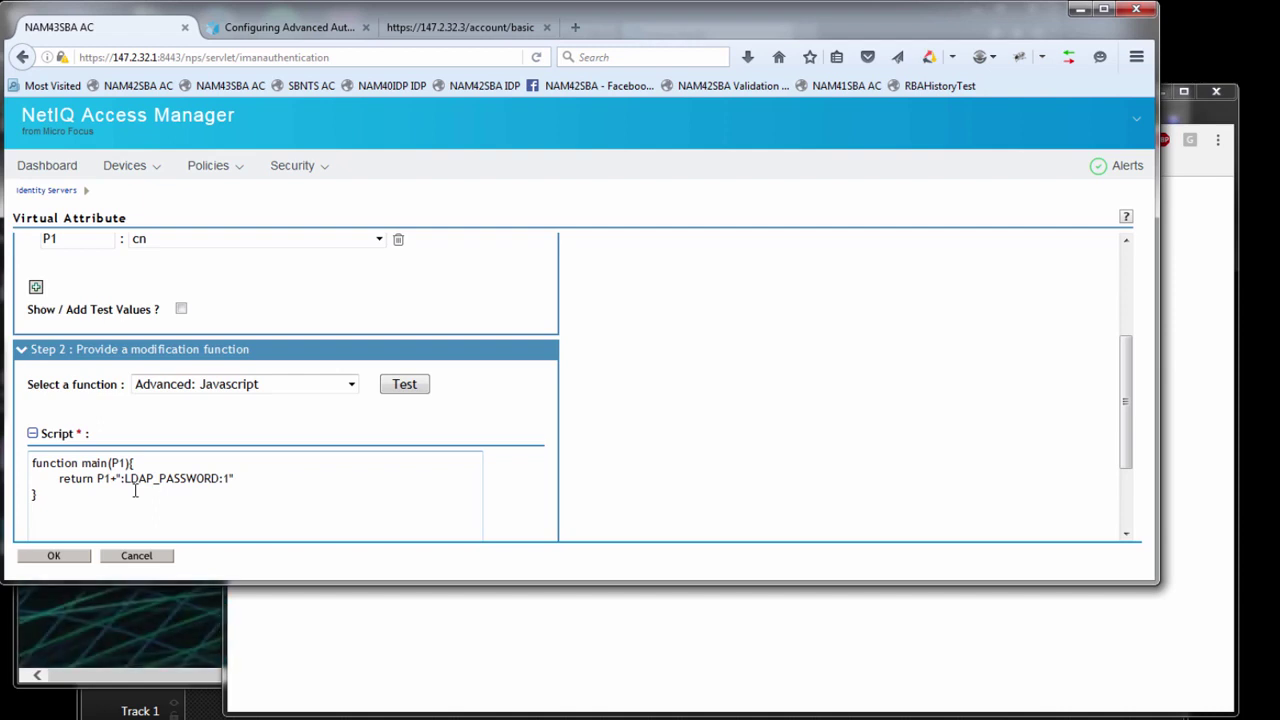
key(alt+Tab)
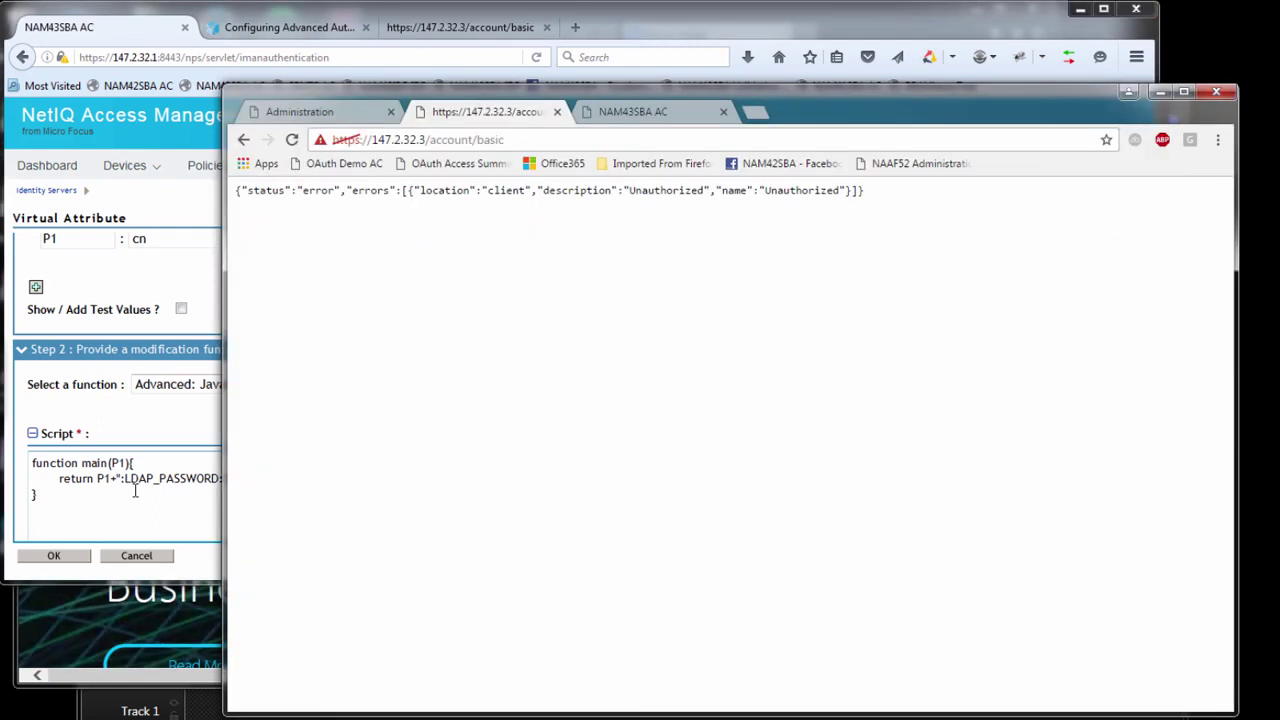
Open rule 1 of aaf-ii-sso-pol, injecting vNAAFUser and the LDAP password into the authentication header
click(680, 121)
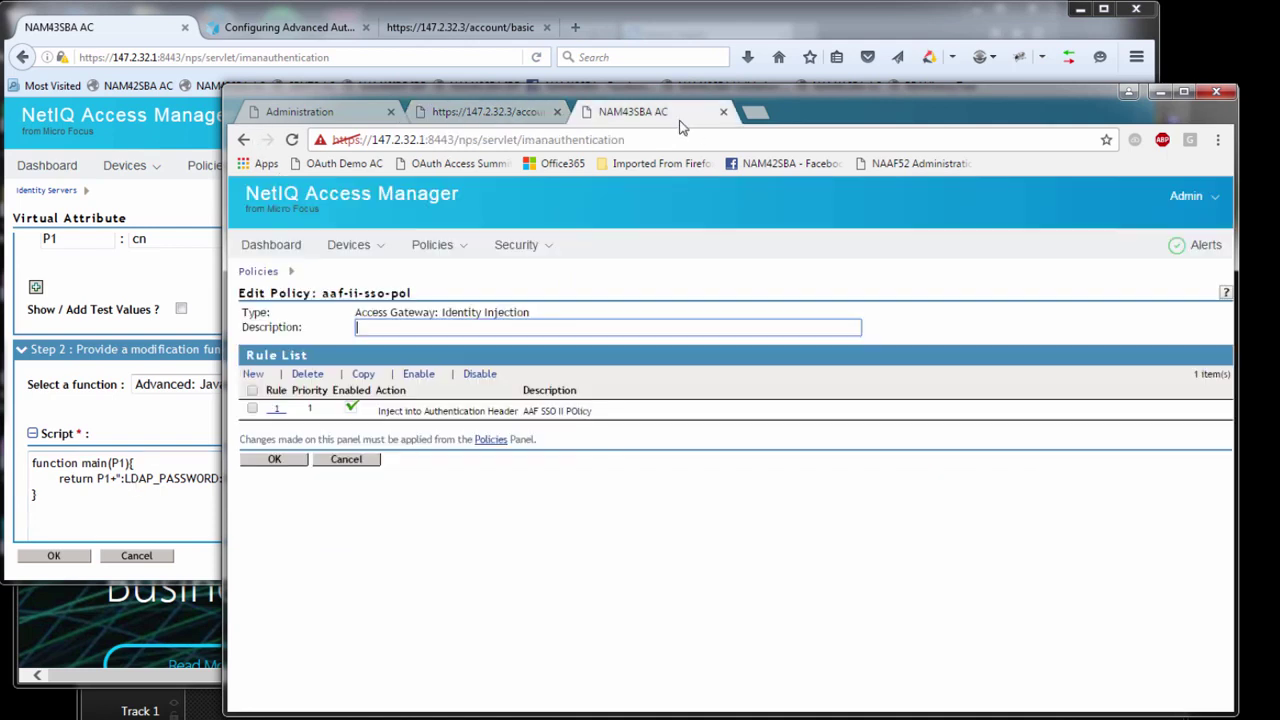
click(282, 411)
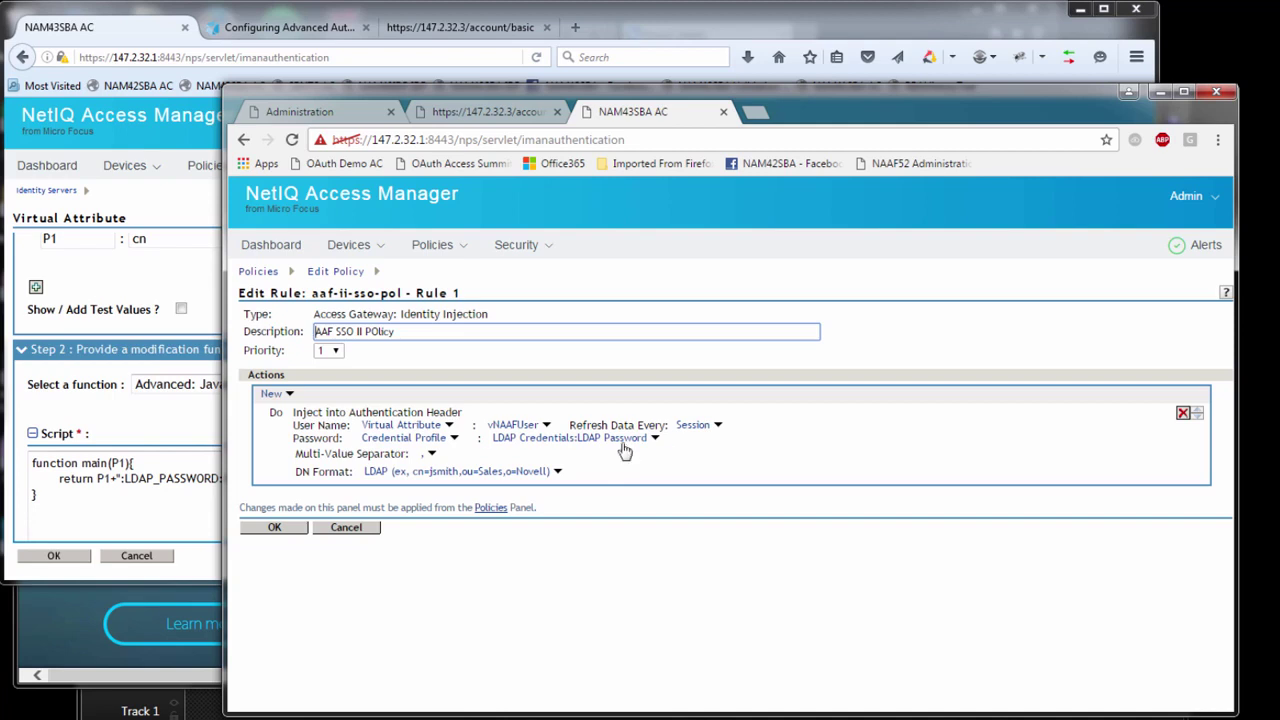
Show the protected resources of aaf55-dbmh-pxy-srvc on the AG-Cluster NAM-RP reverse proxy
mouse_move(366, 245)
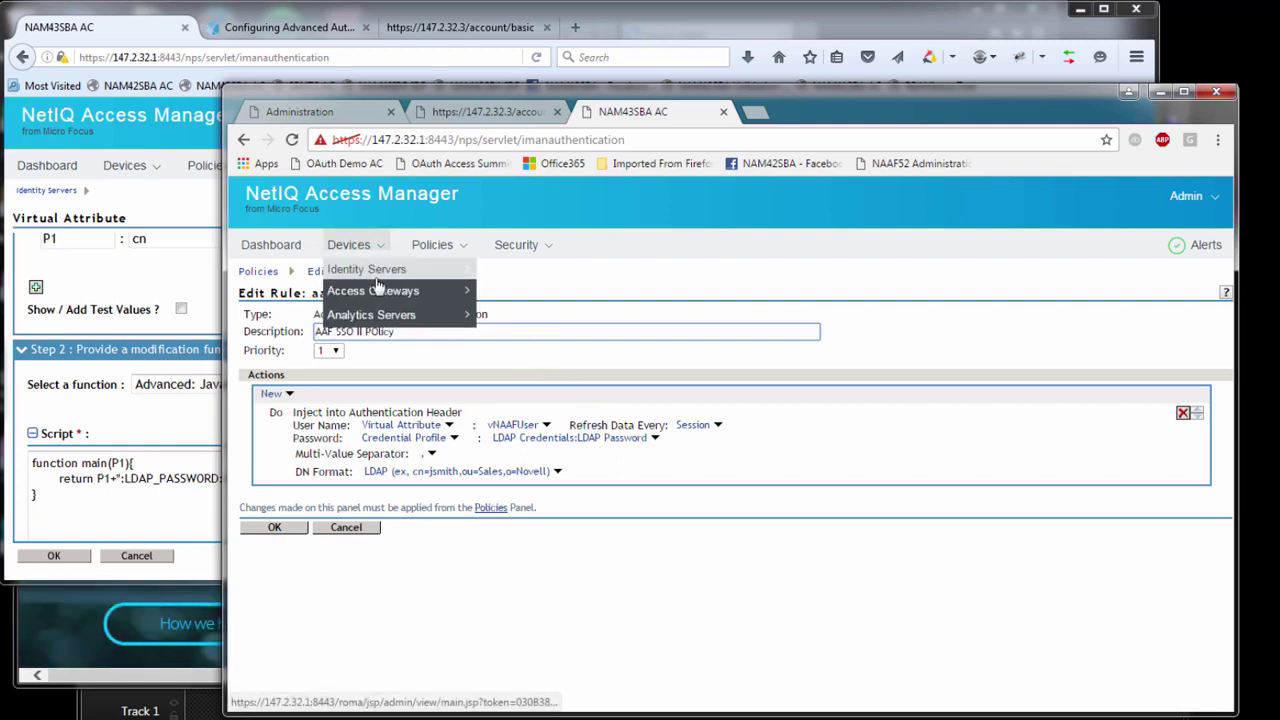
mouse_move(420, 290)
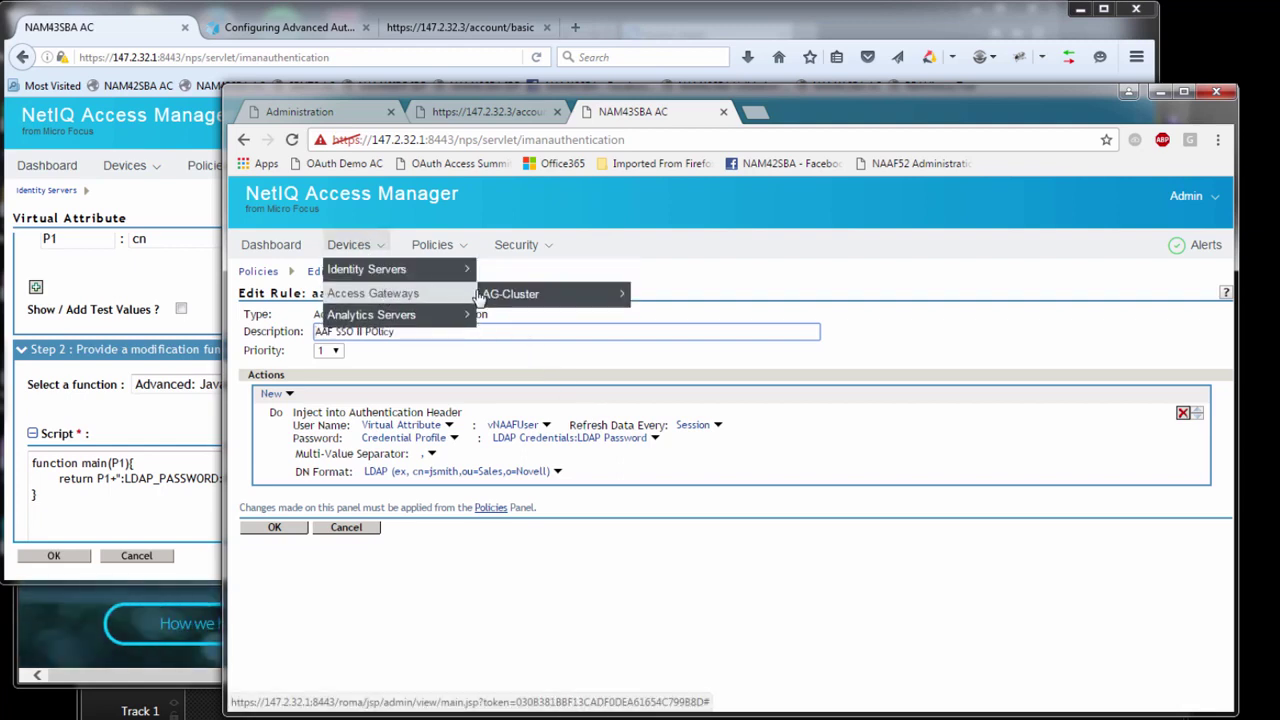
mouse_move(490, 296)
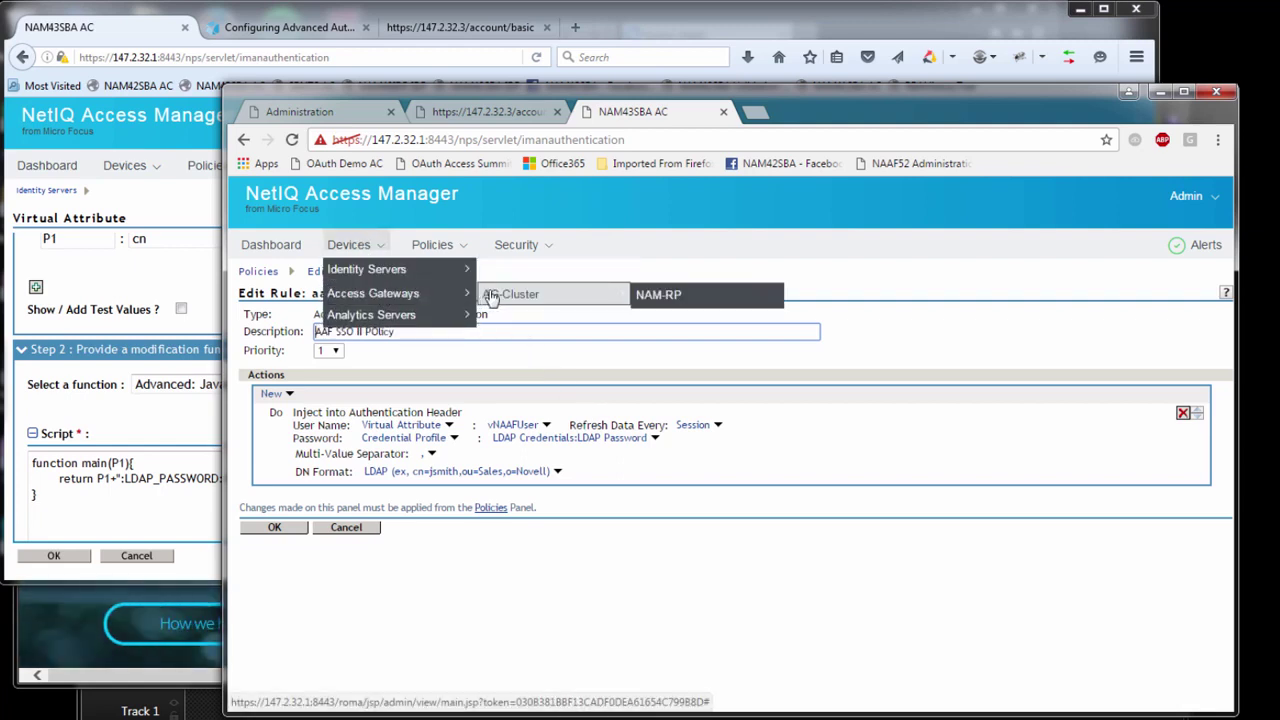
click(645, 294)
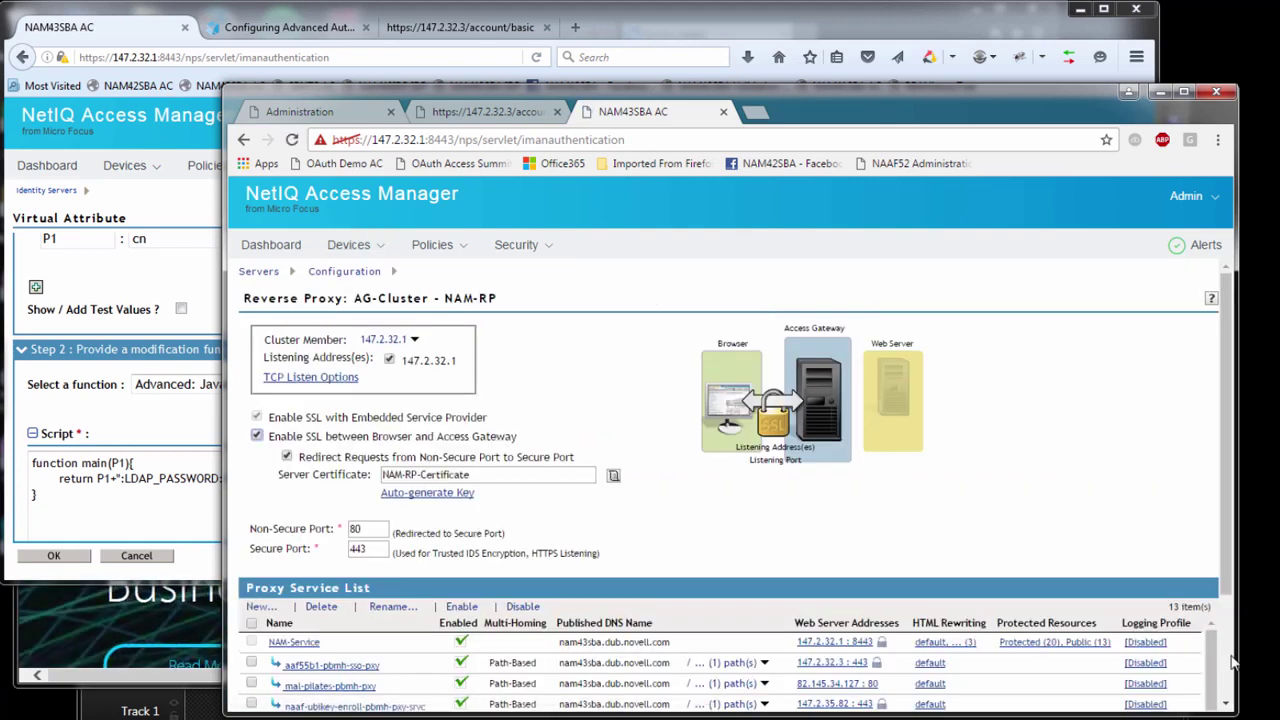
scroll(1212, 630, down, 3)
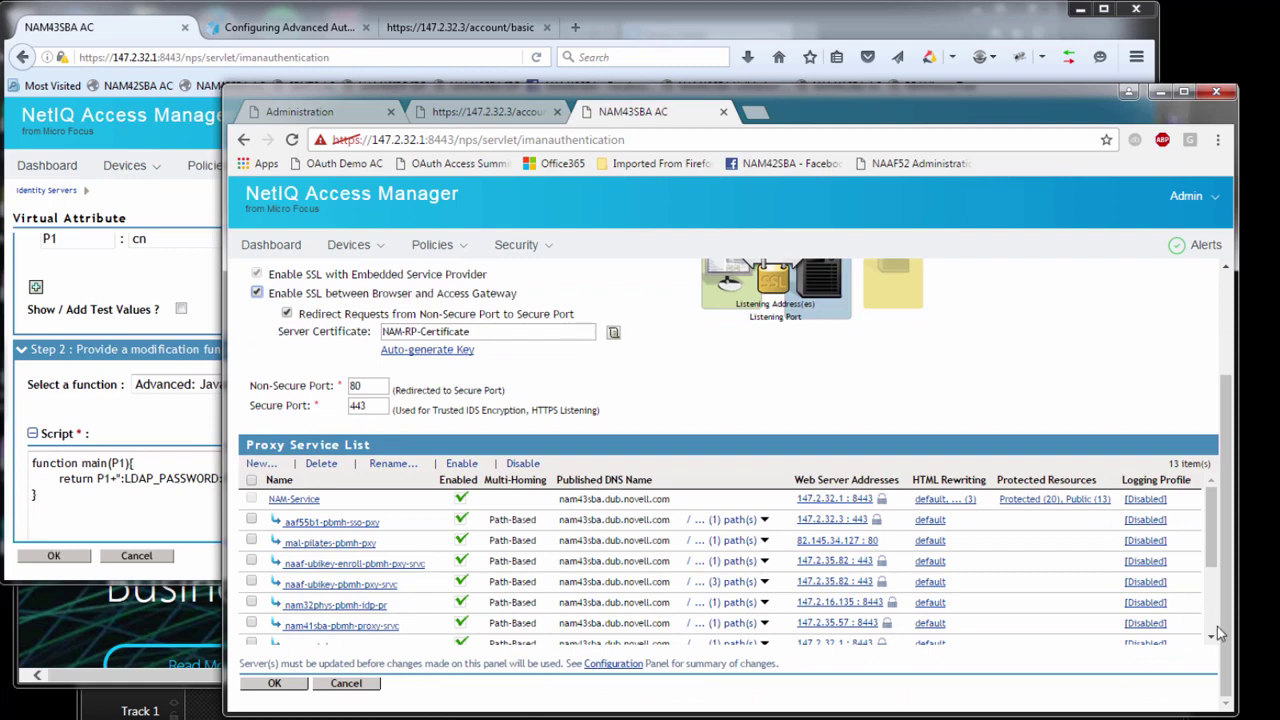
scroll(1216, 630, down, 3)
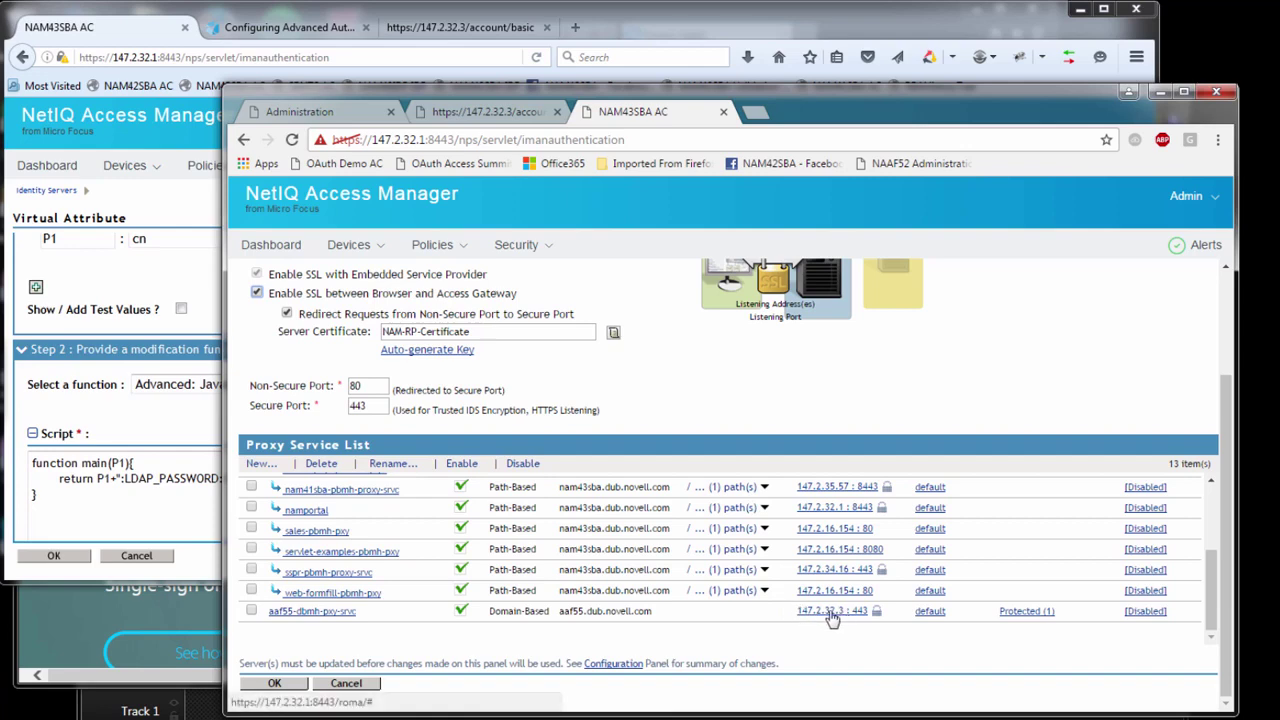
click(1018, 610)
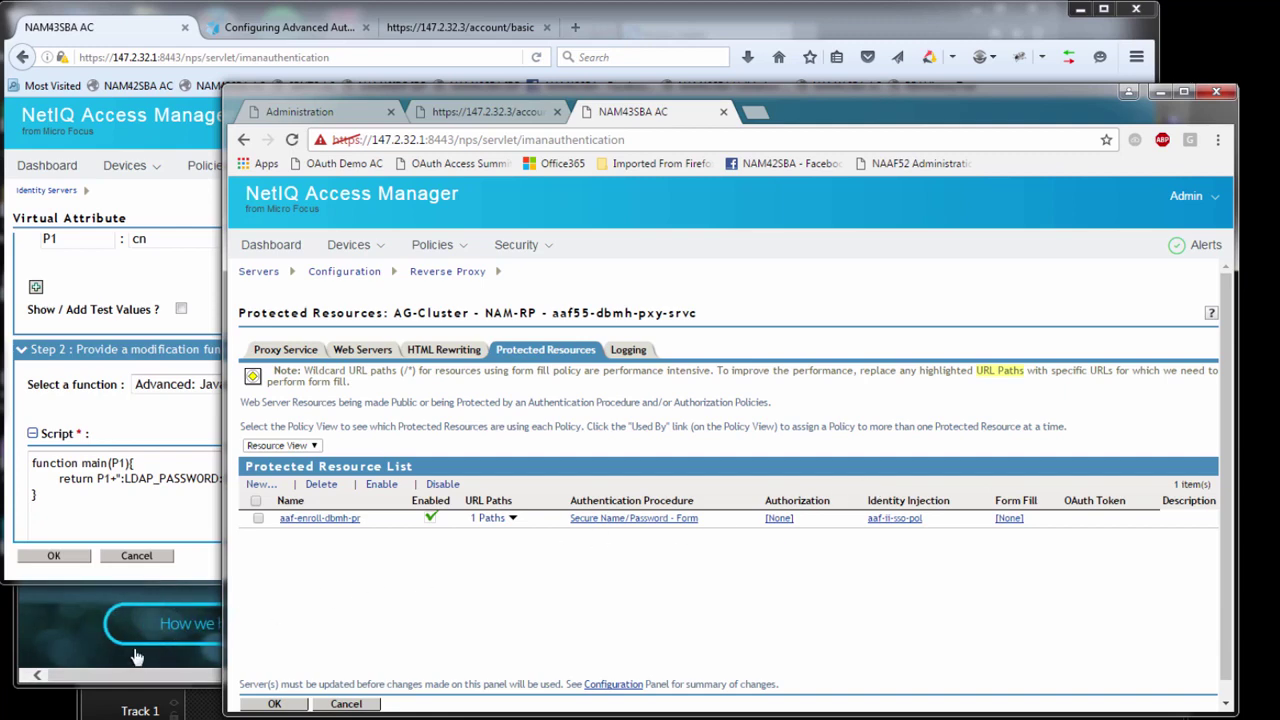
click(28, 677)
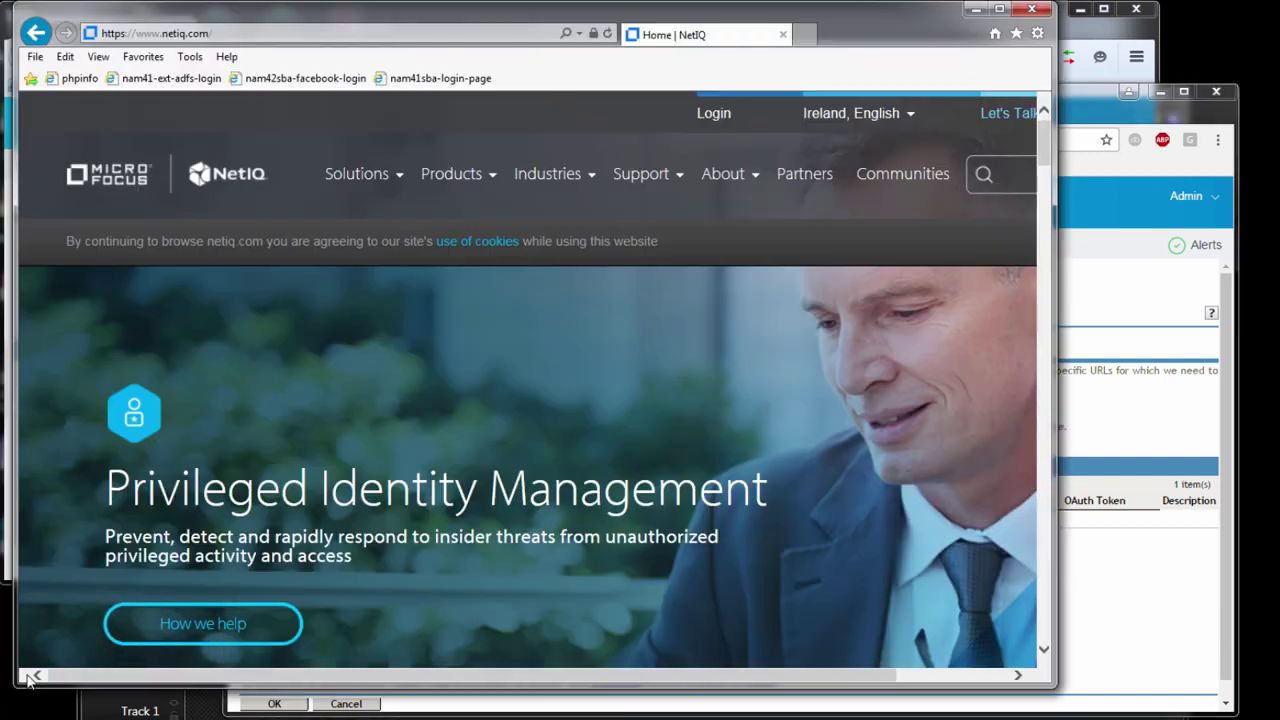
Navigate Internet Explorer to the nam43 formfill/phpinfo.php test page
click(285, 42)
click(285, 42)
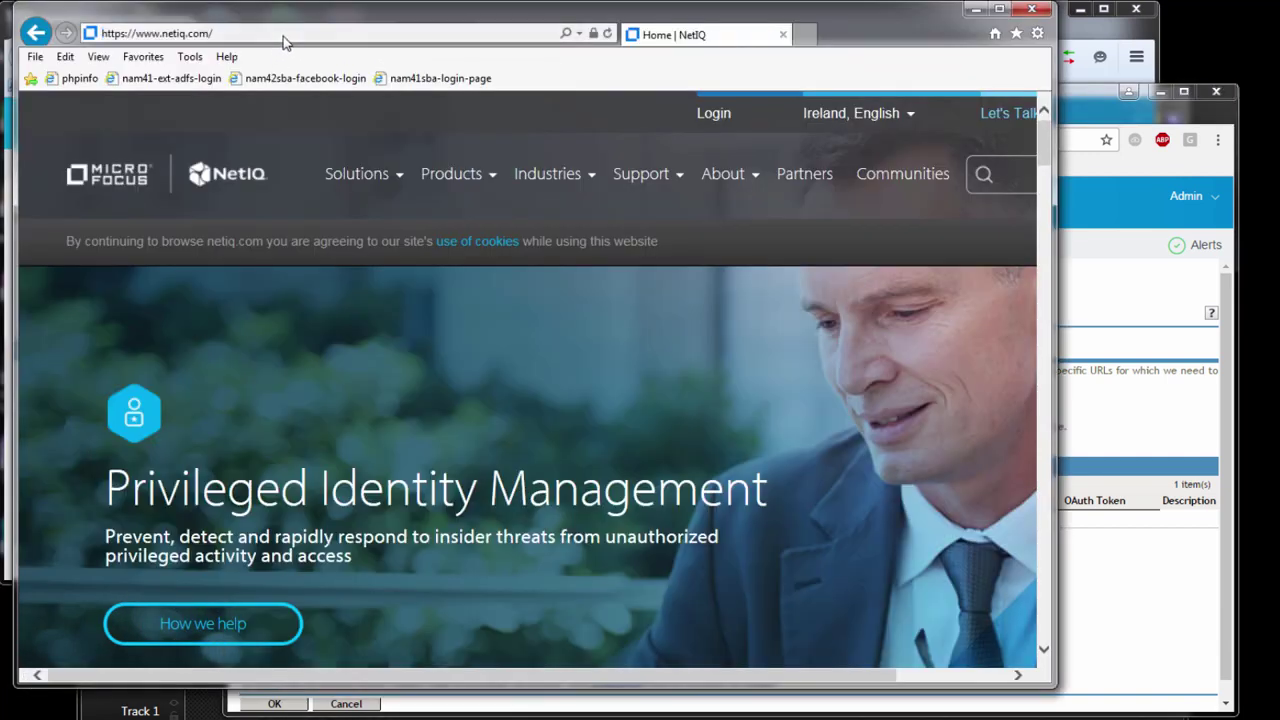
key(ctrl+a)
text(nam43)
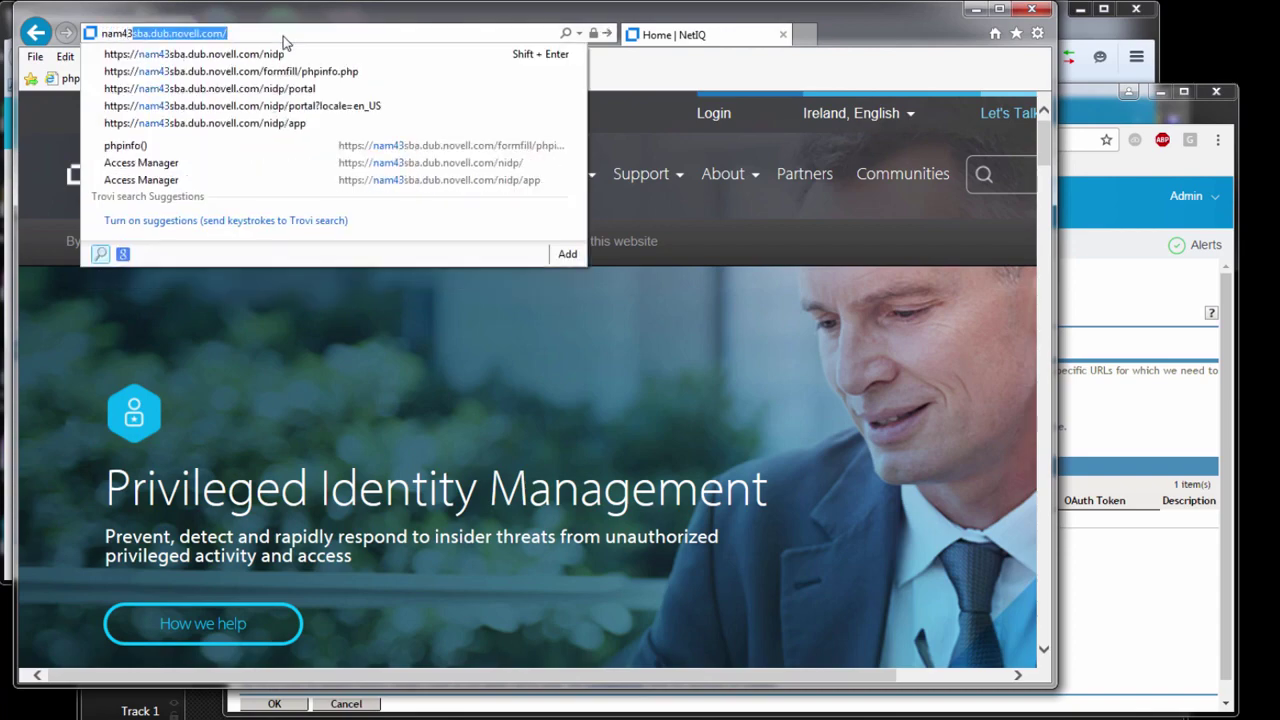
key(Down)
key(Down)
key(Return)
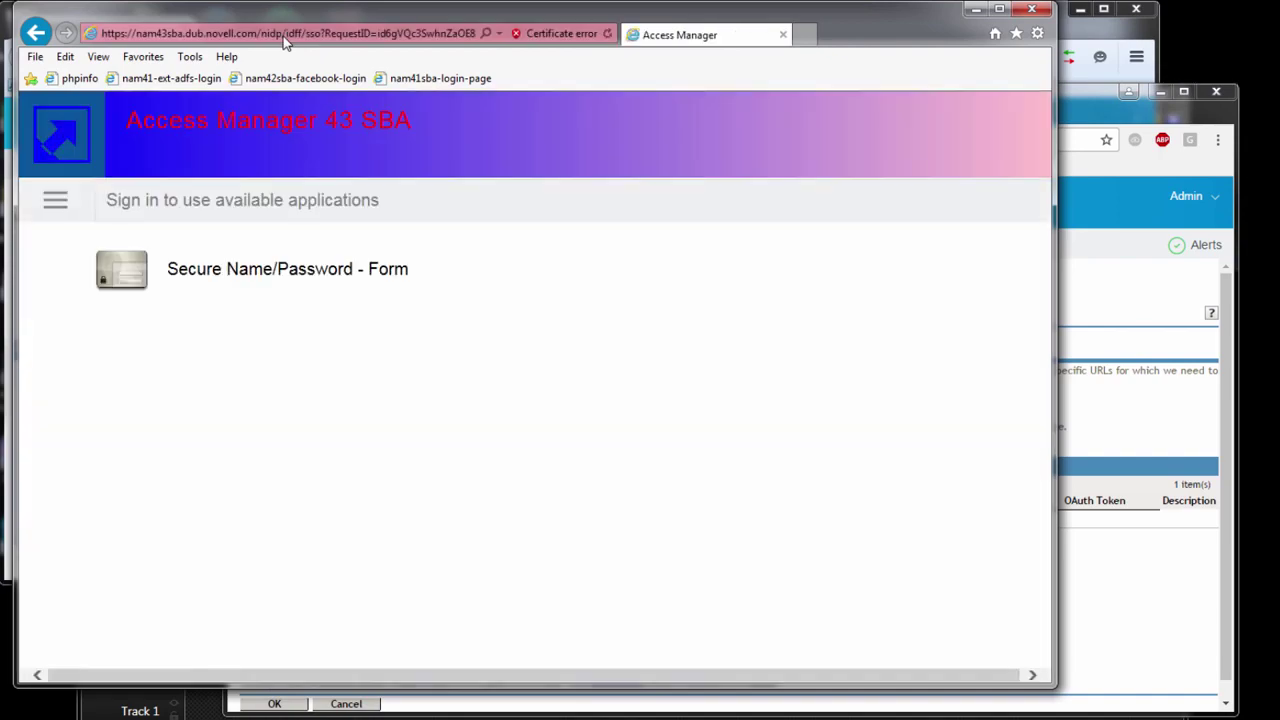
Sign in with the test user's username and password to reach the phpinfo page
text(ncashell)
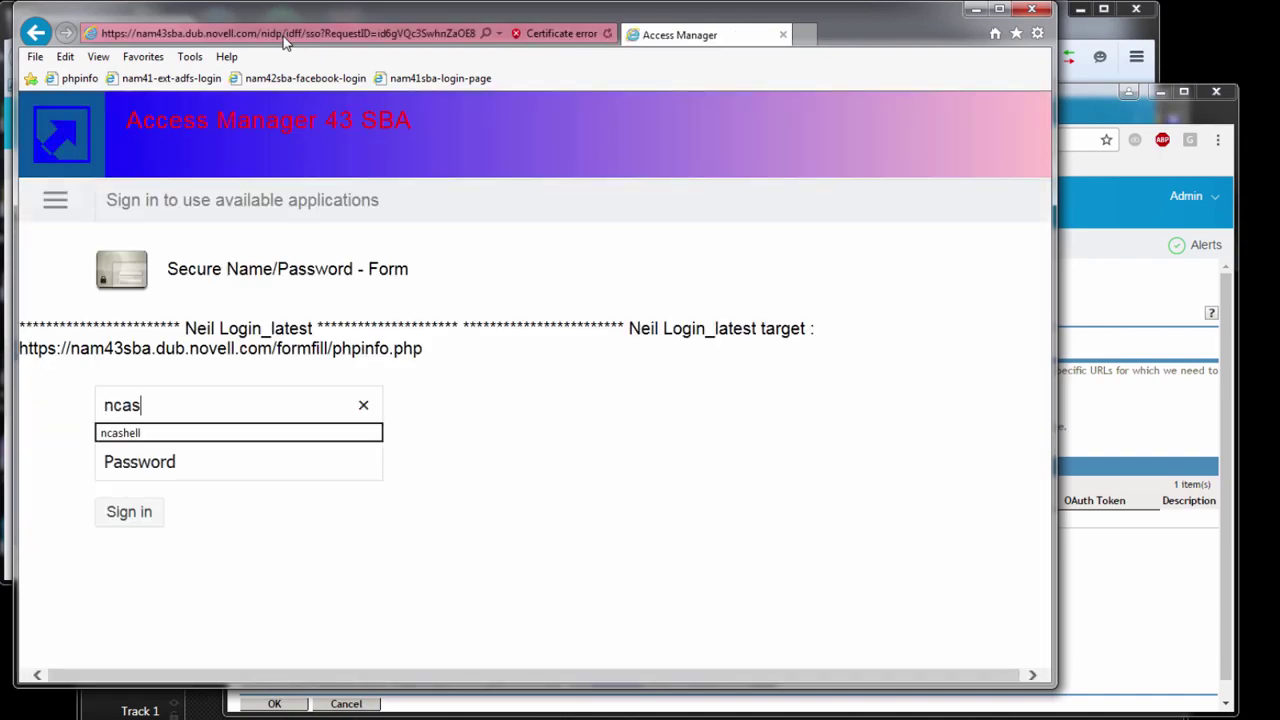
key(Tab)
text(******)
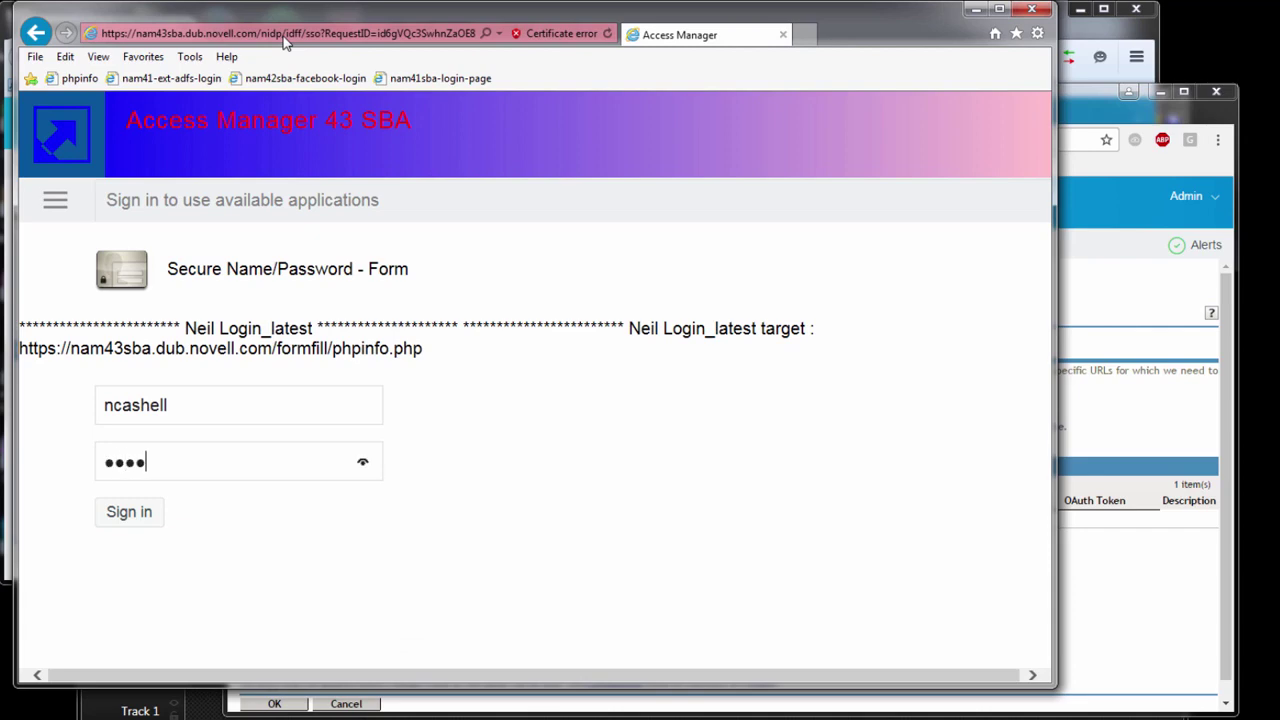
key(Return)
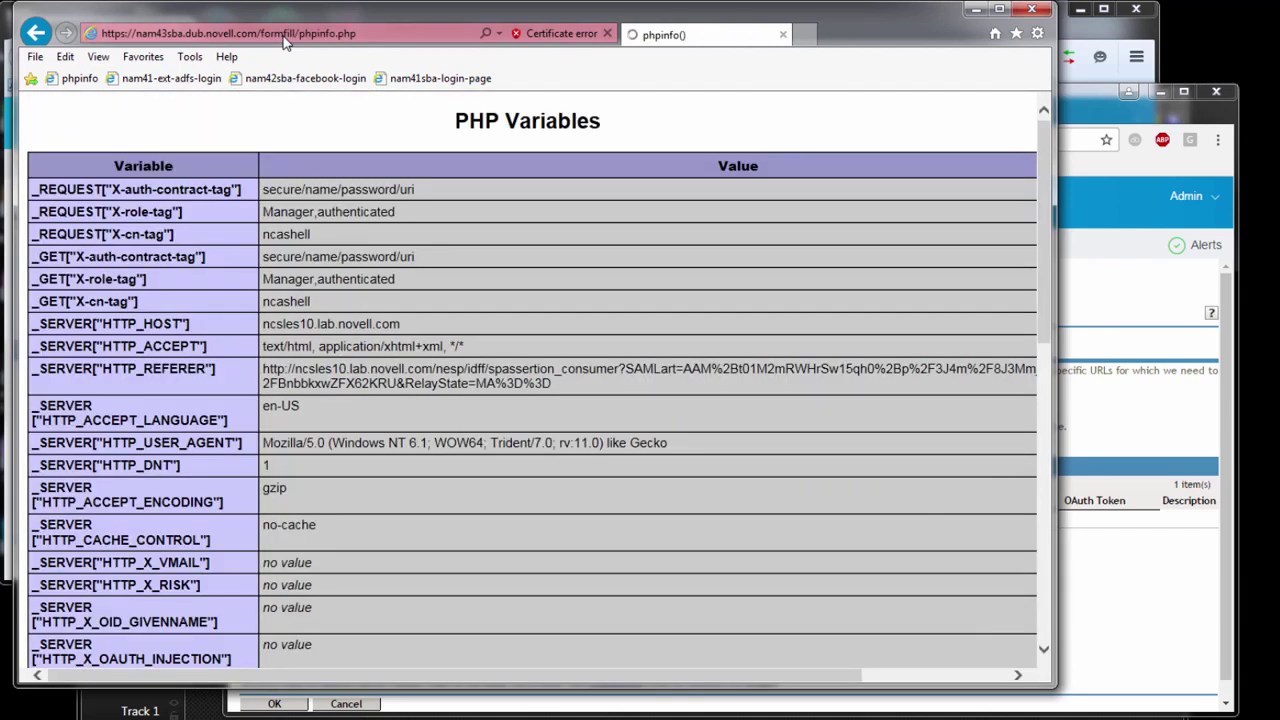
click(285, 38)
text(aaf55.dub.novell.com/)
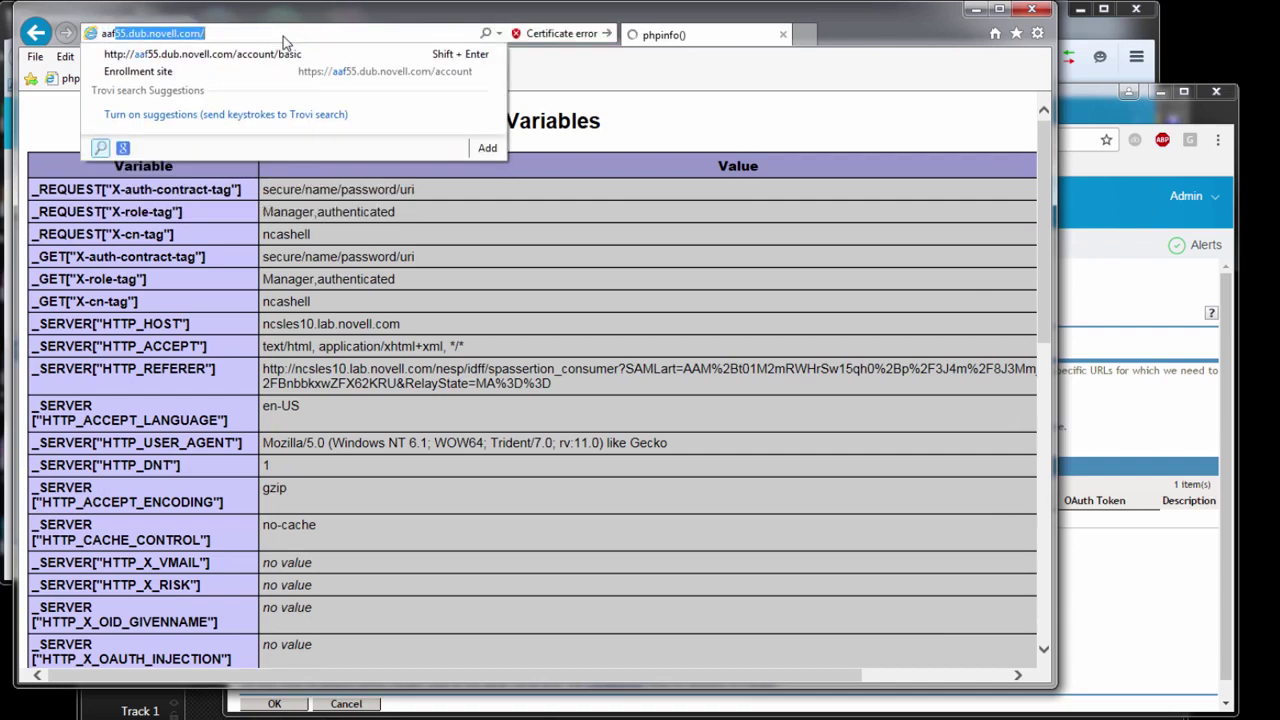
key(Down)
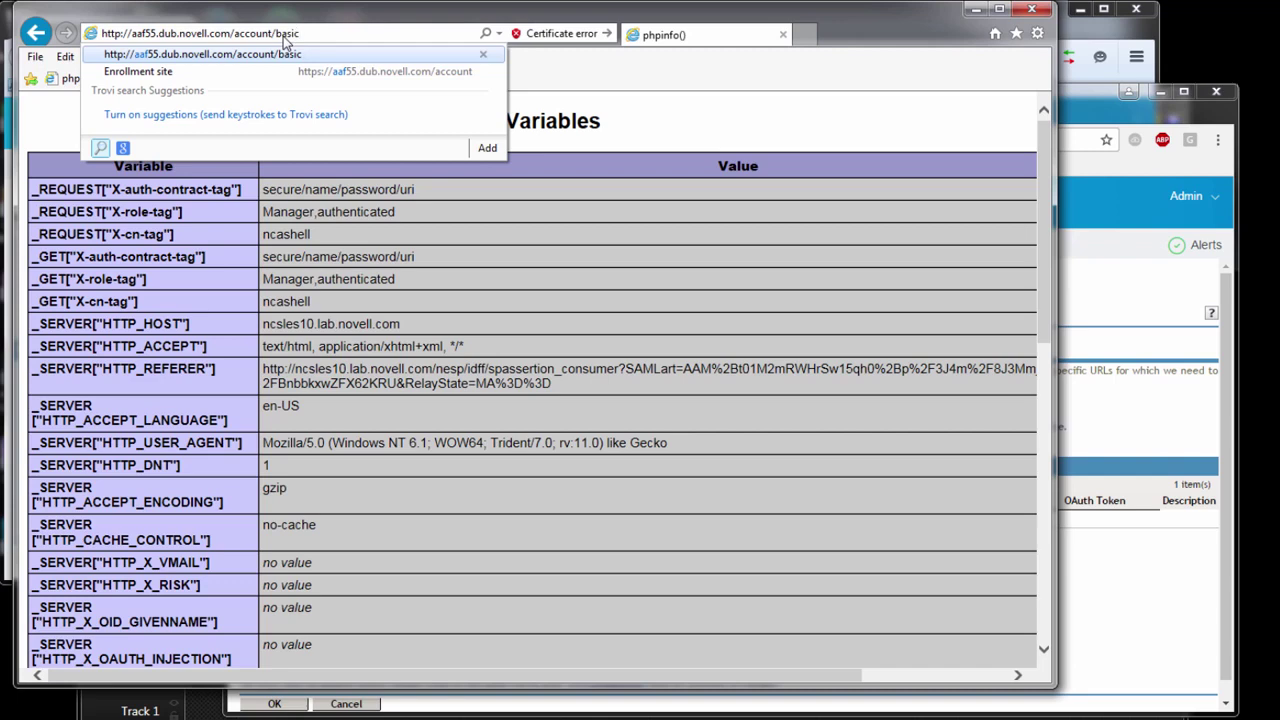
key(Return)
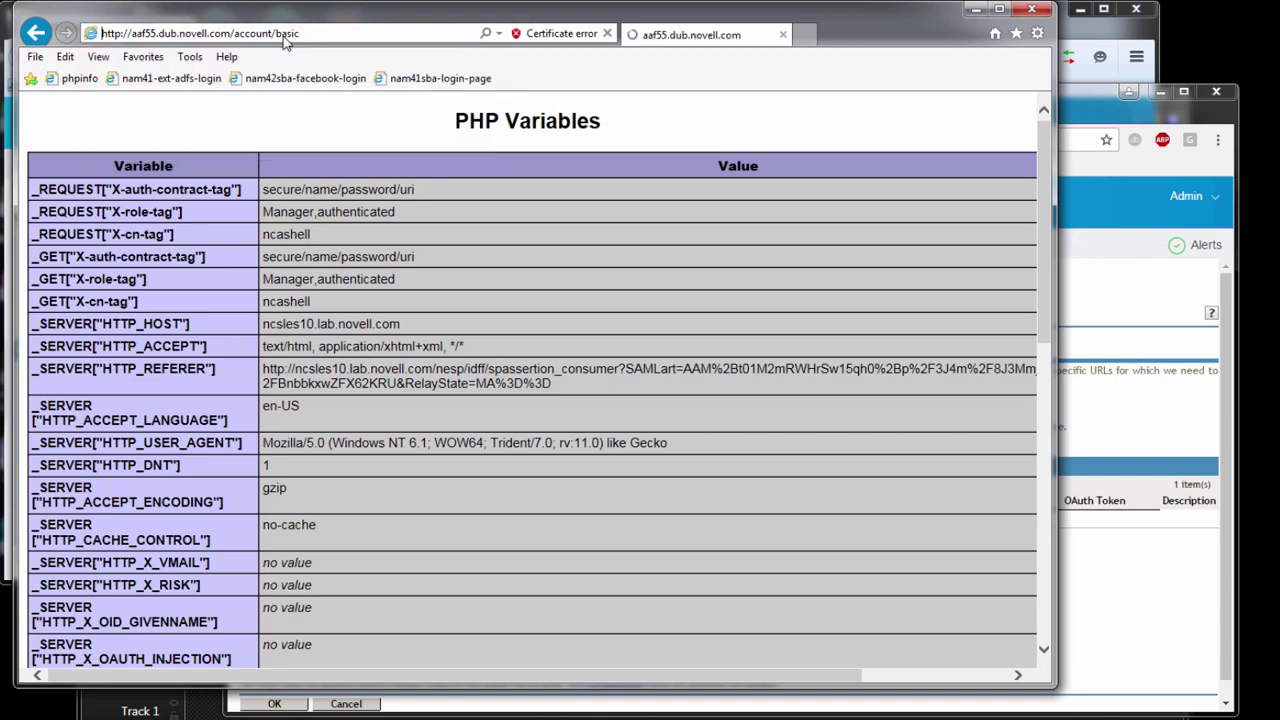